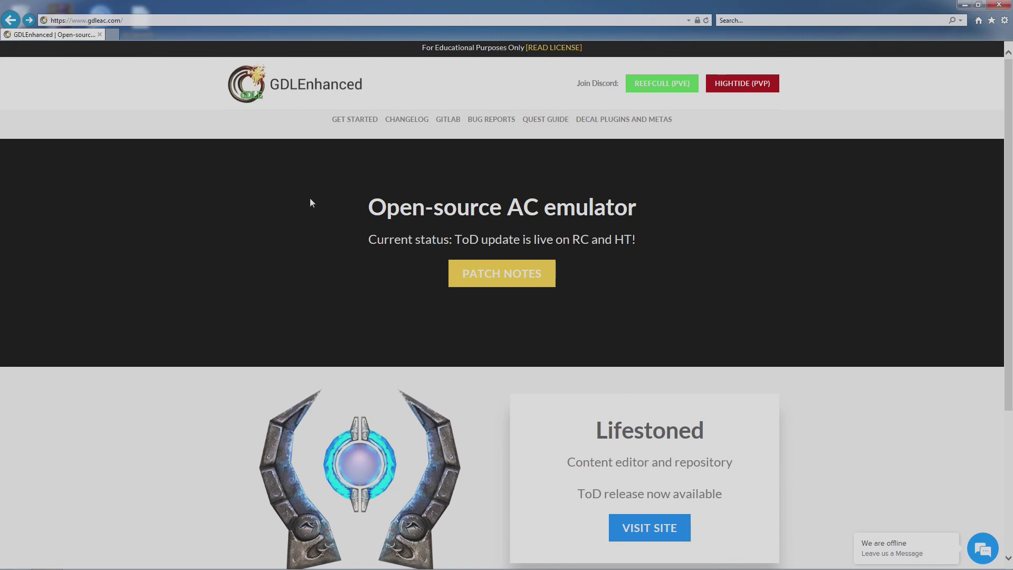
Go to Decal Plugins and Metas and follow the Mag-Tools download link to GitHub releases.
left_click(596, 120)
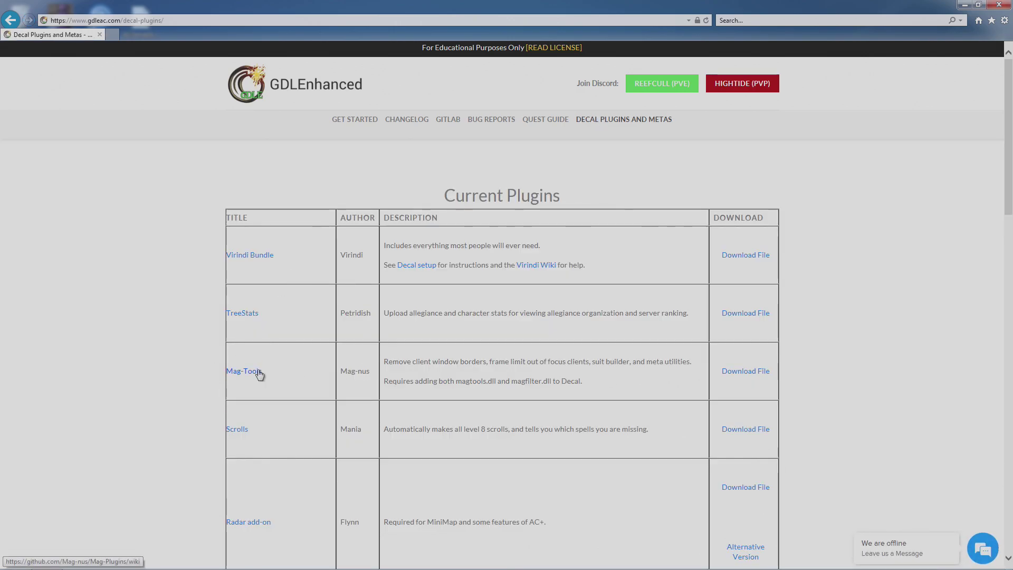
left_click(734, 373)
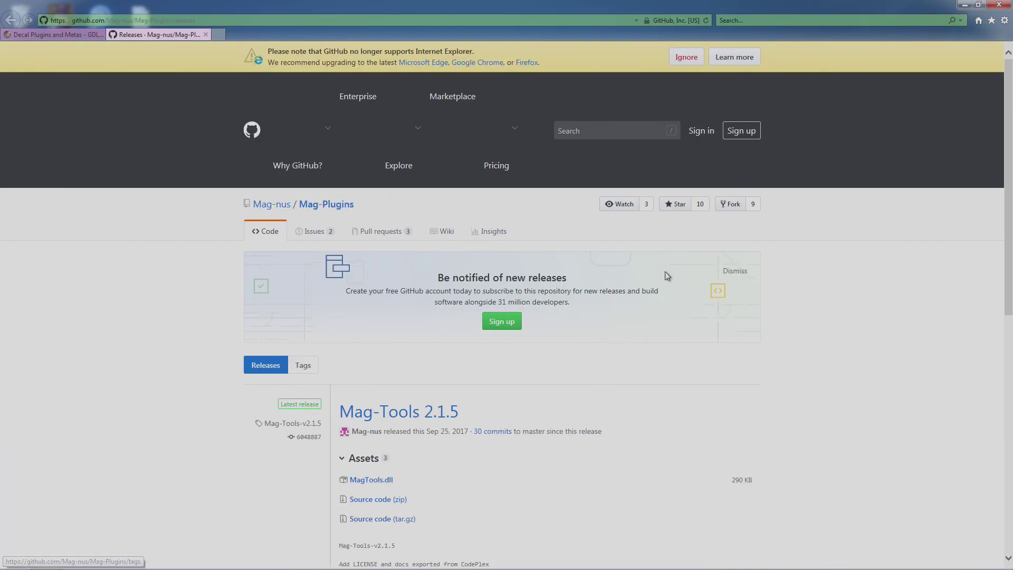
scroll(594, 404, "down", 2)
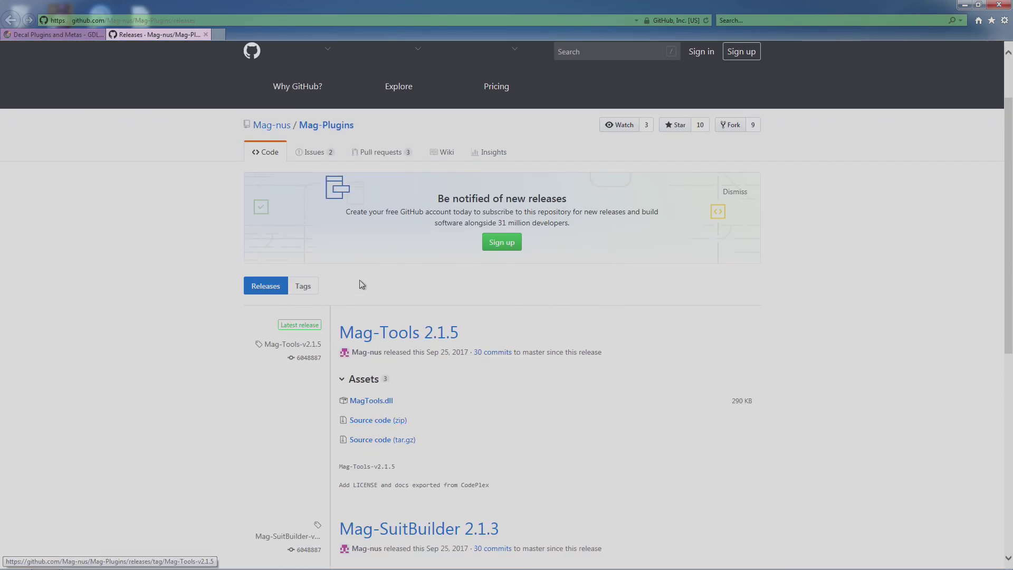
Save MagTools.dll via Save as into the Desktop folder, then minimize the browser.
left_click(363, 402)
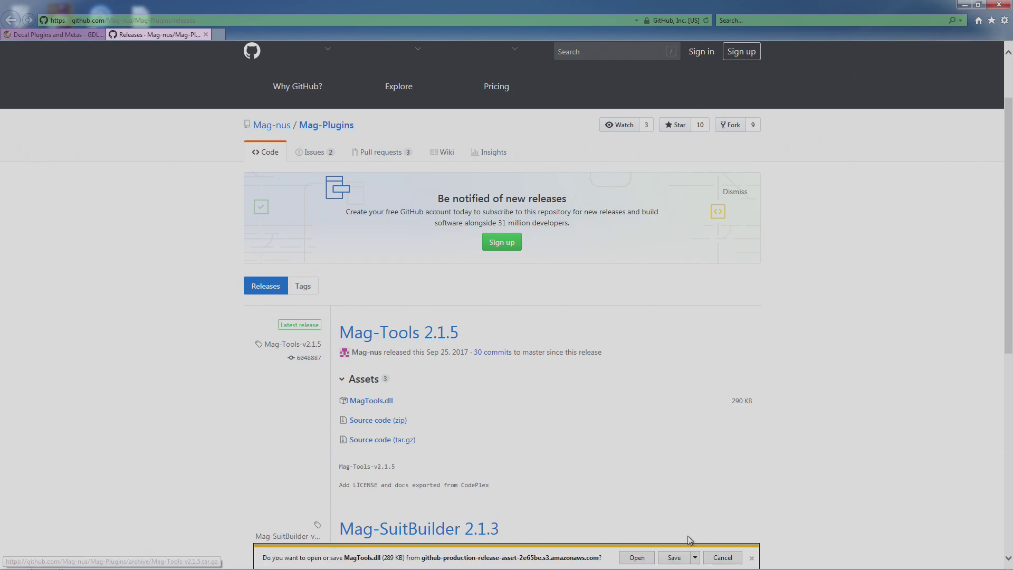
left_click(695, 558)
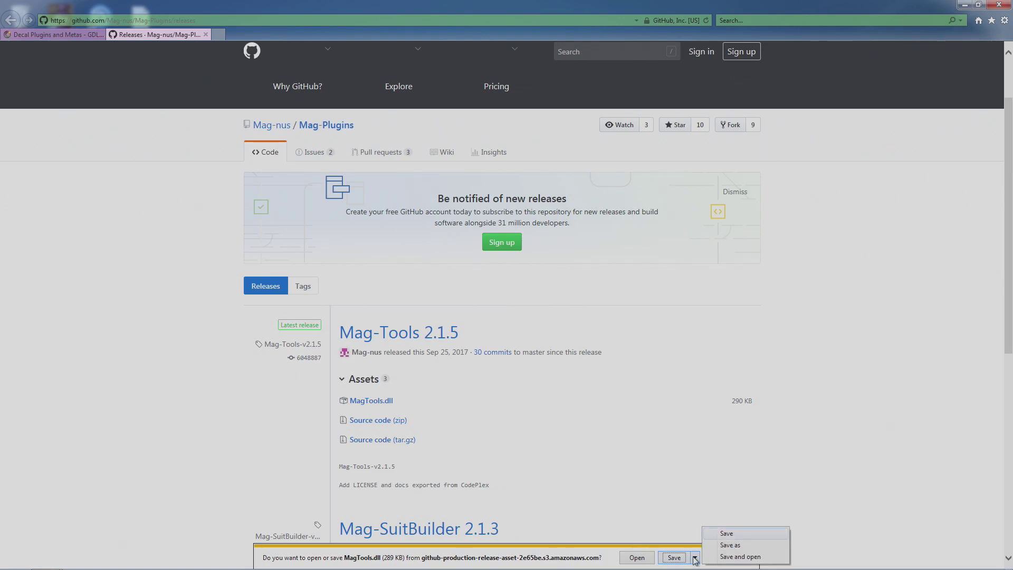
left_click(728, 545)
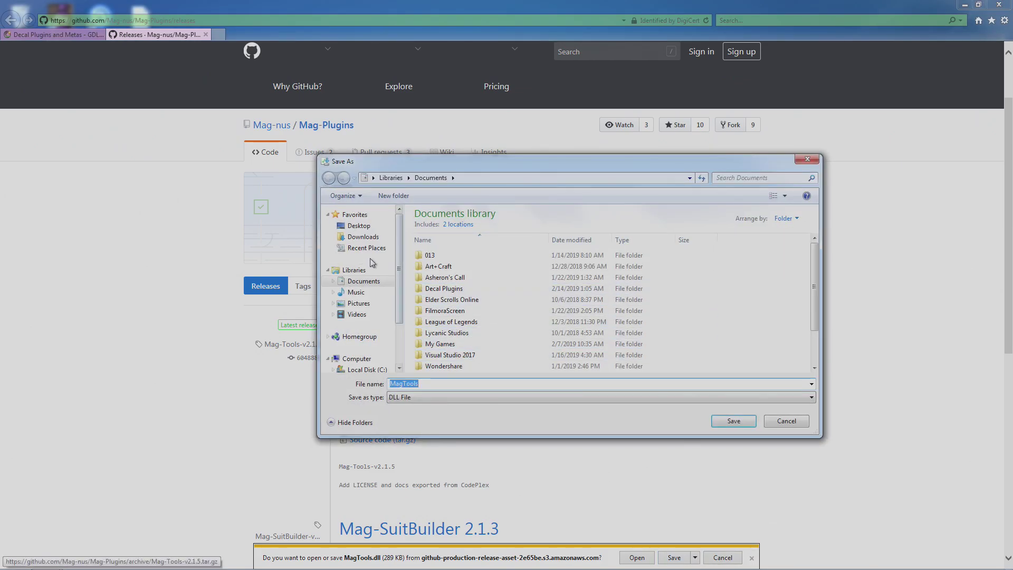
left_click(359, 226)
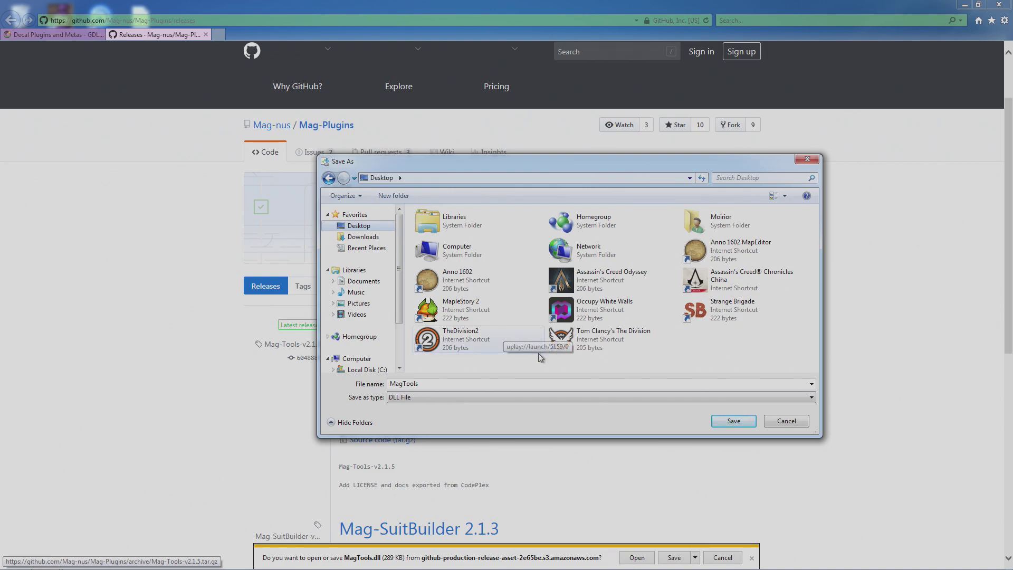
left_click(722, 421)
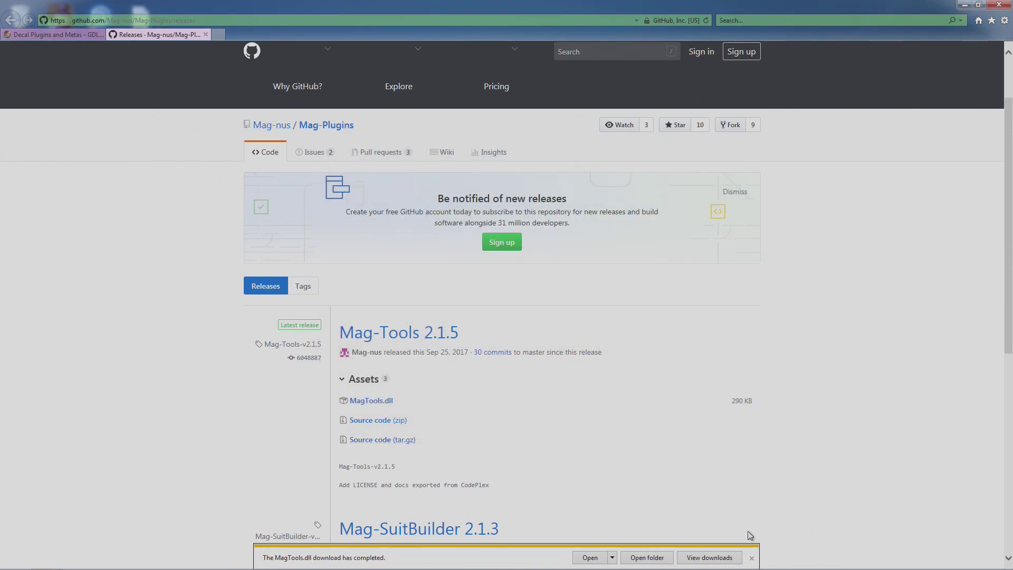
left_click(752, 558)
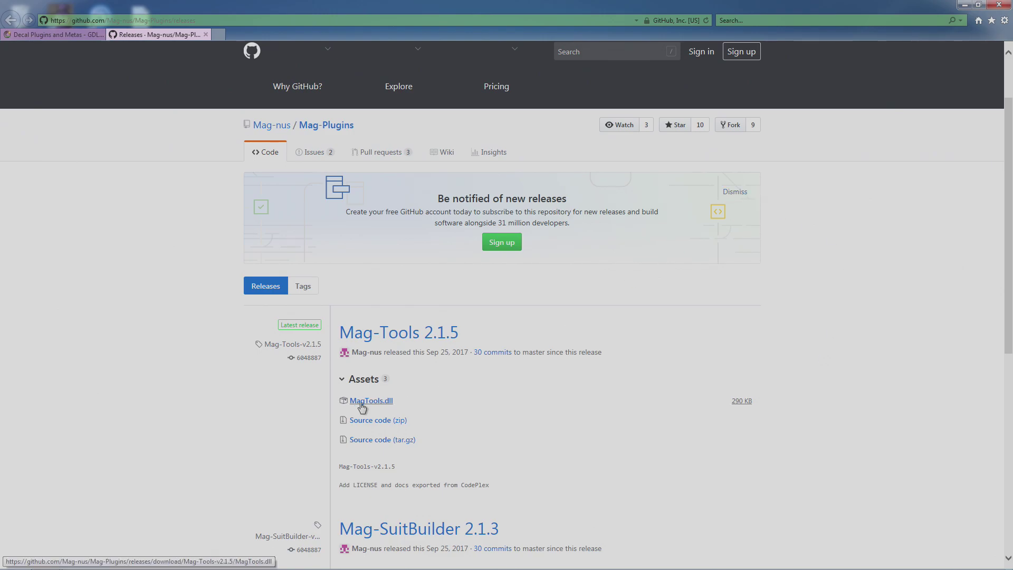
left_click(963, 5)
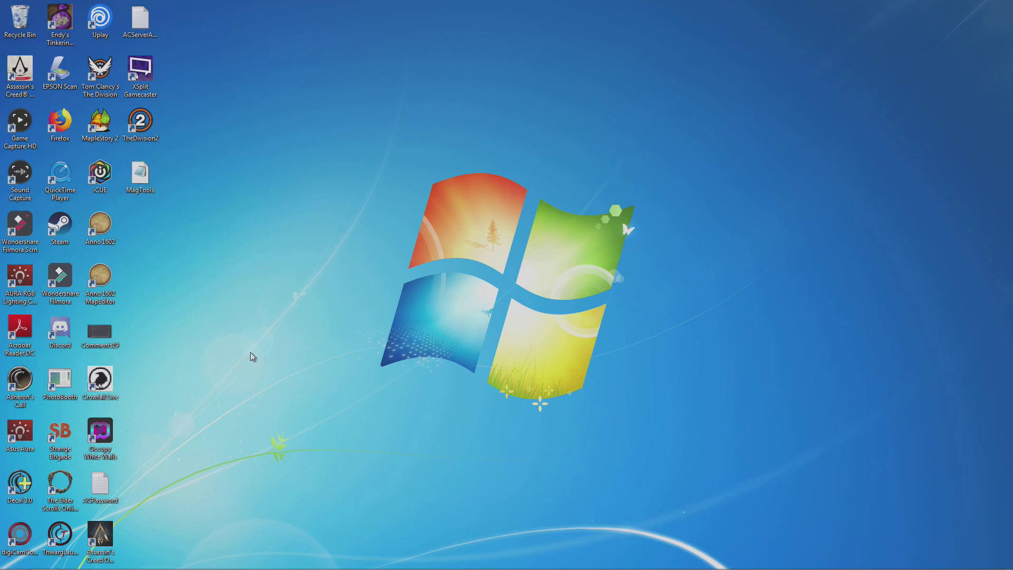
Select the Decal 3.0 desktop shortcut and expand the system tray's hidden background-app icons.
mouse_move(364, 568)
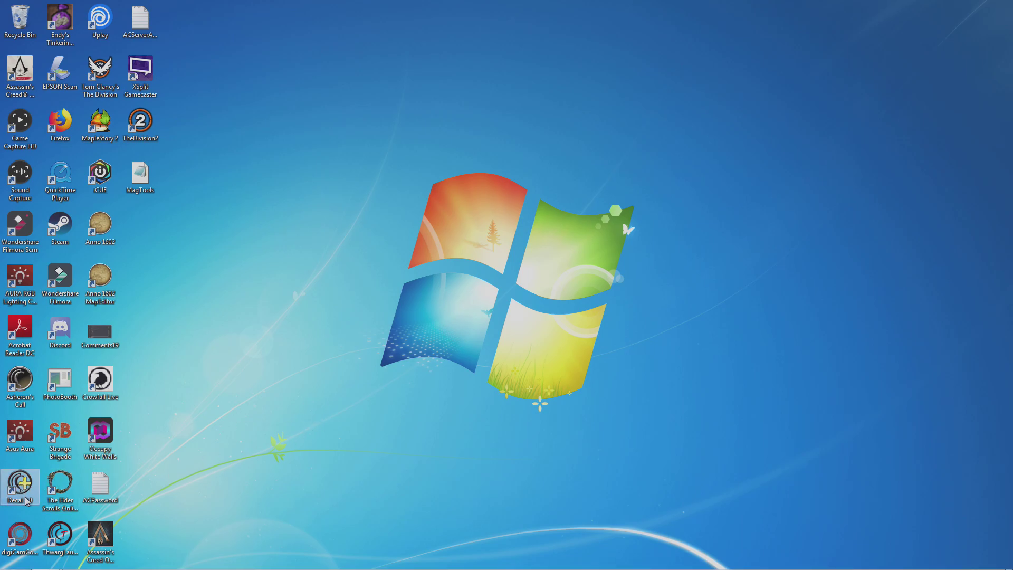
left_click(23, 481)
mouse_move(932, 567)
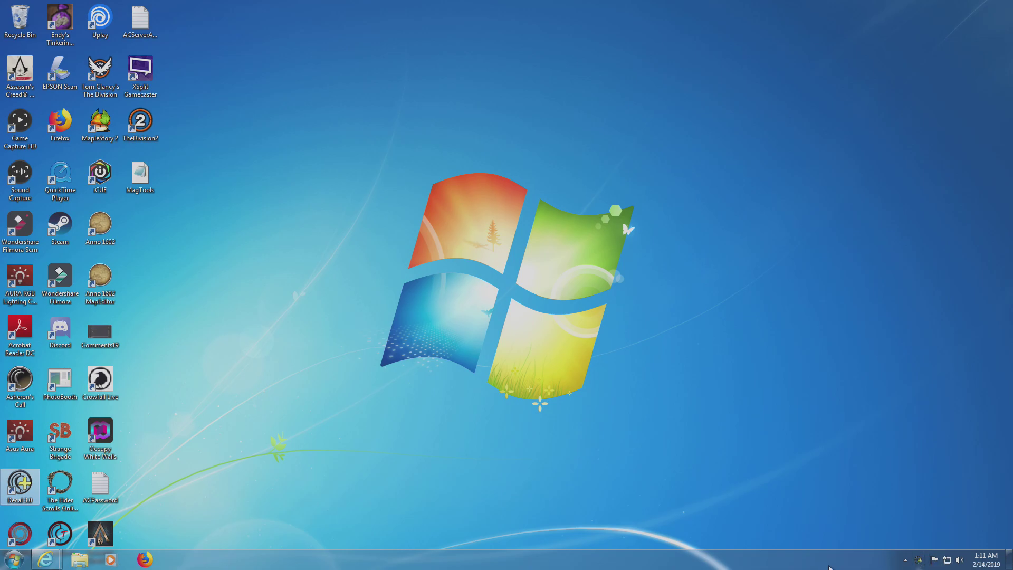
left_click(905, 560)
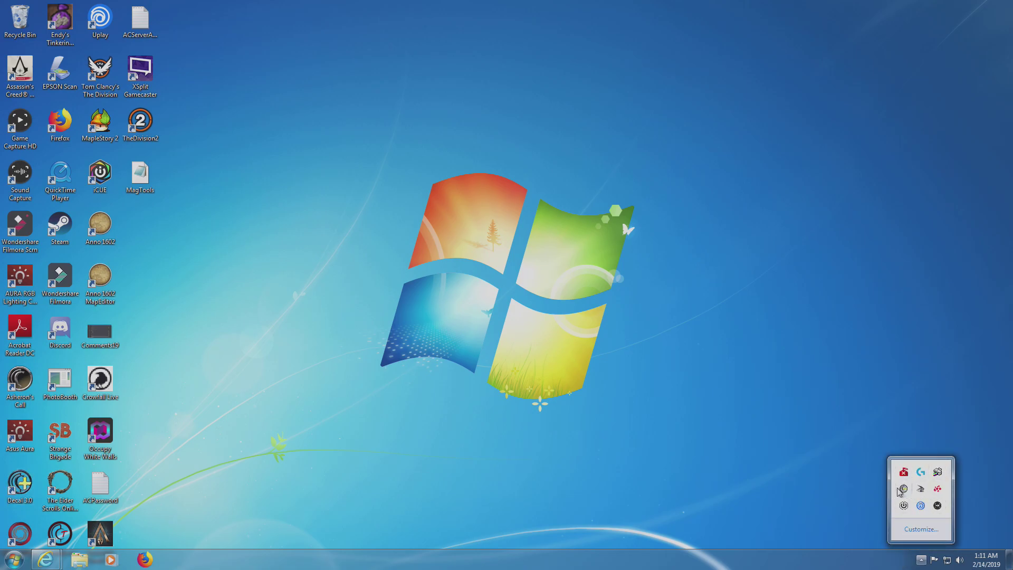
left_click(836, 499)
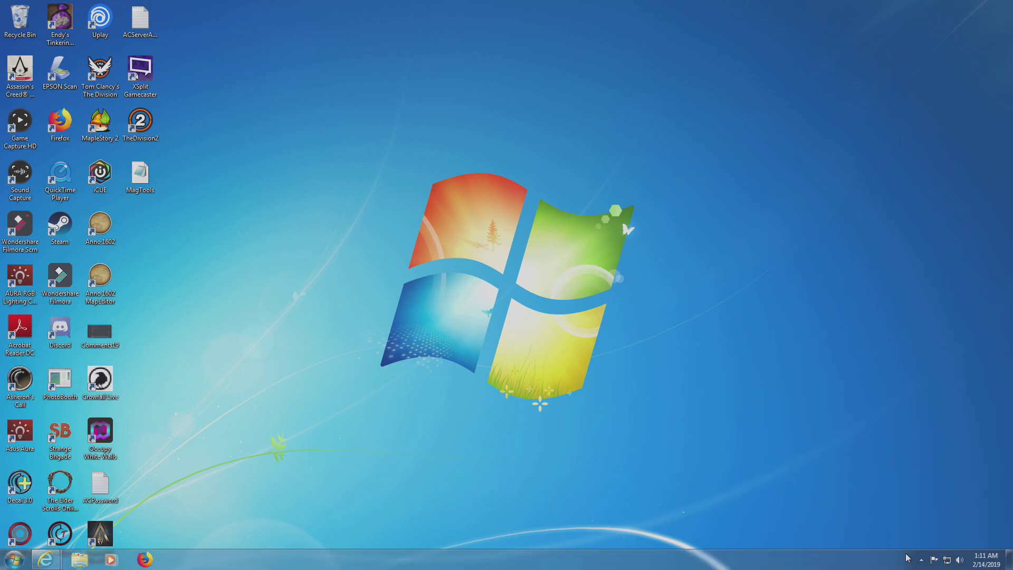
left_click(922, 560)
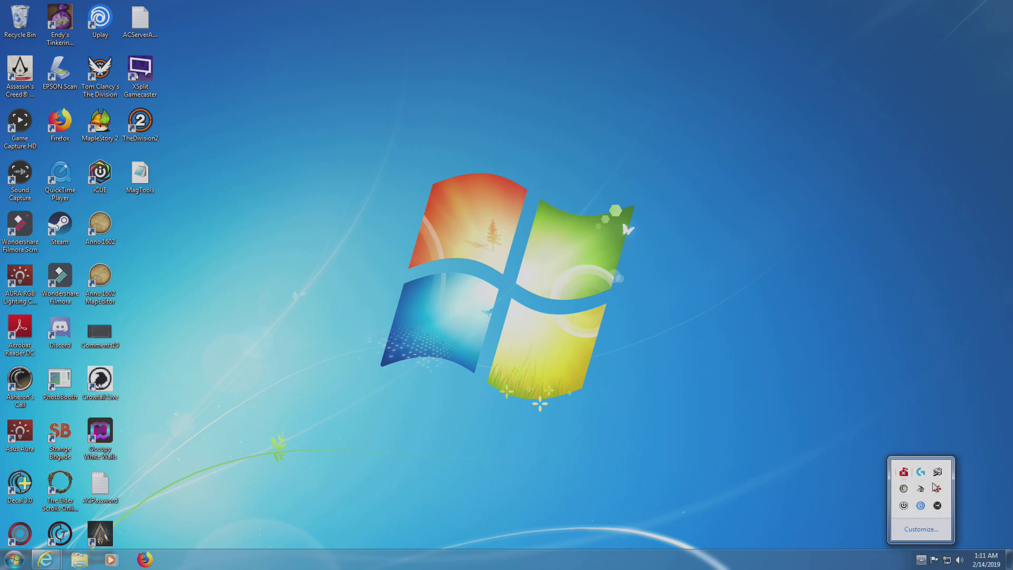
Launch Decal Agent 2.9.7.5 and look through its plugin list, including ScrollReader3 and MiniMap.
double_click(904, 490)
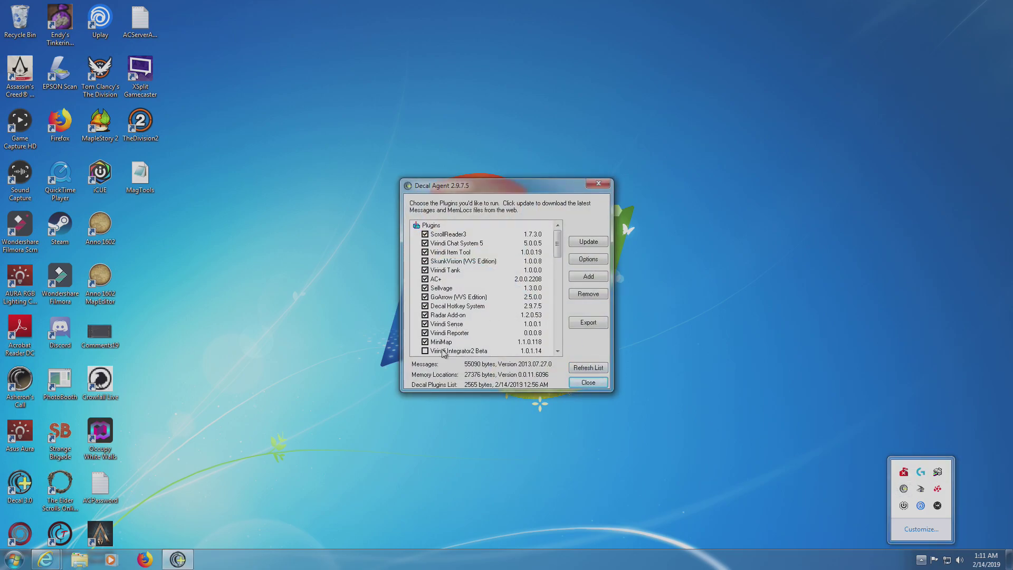
left_click(441, 245)
scroll(449, 286, "down", 2)
scroll(449, 287, "down", 5)
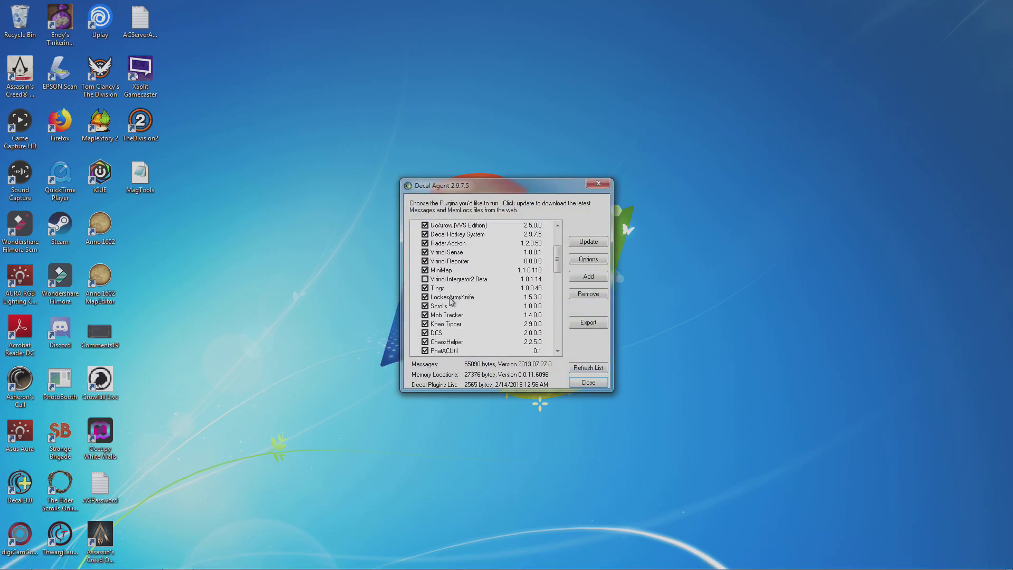
scroll(460, 327, "up", 7)
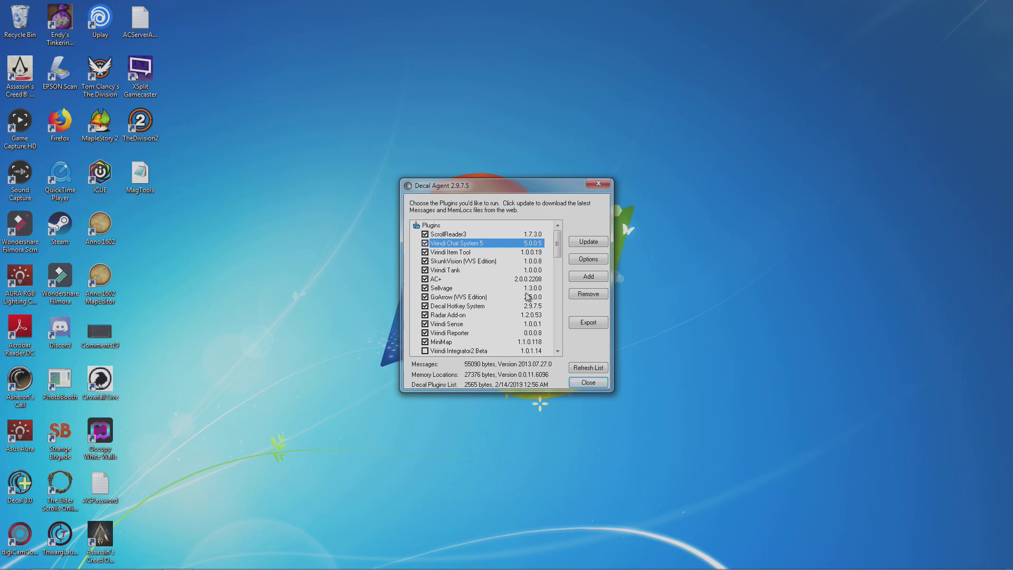
Add the Desktop MagTools file as a plugin through Add/Remove Plugins' Browse dialog.
left_click(577, 279)
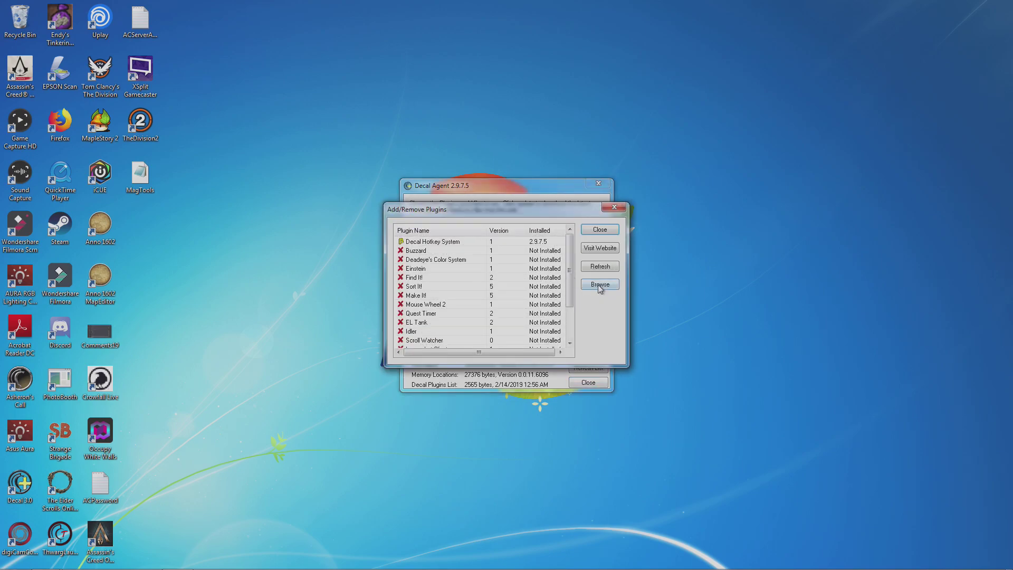
left_click(599, 286)
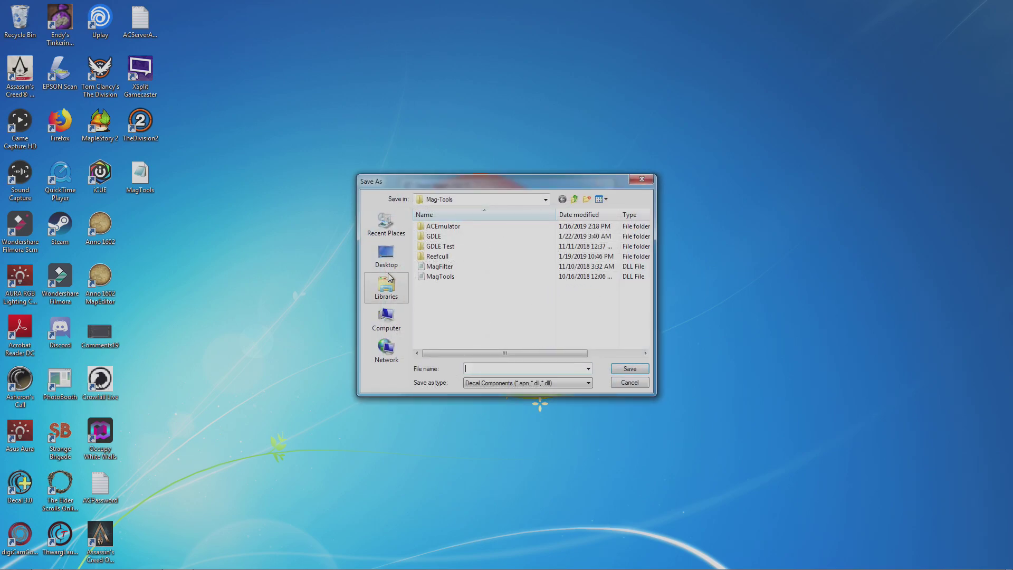
left_click(387, 255)
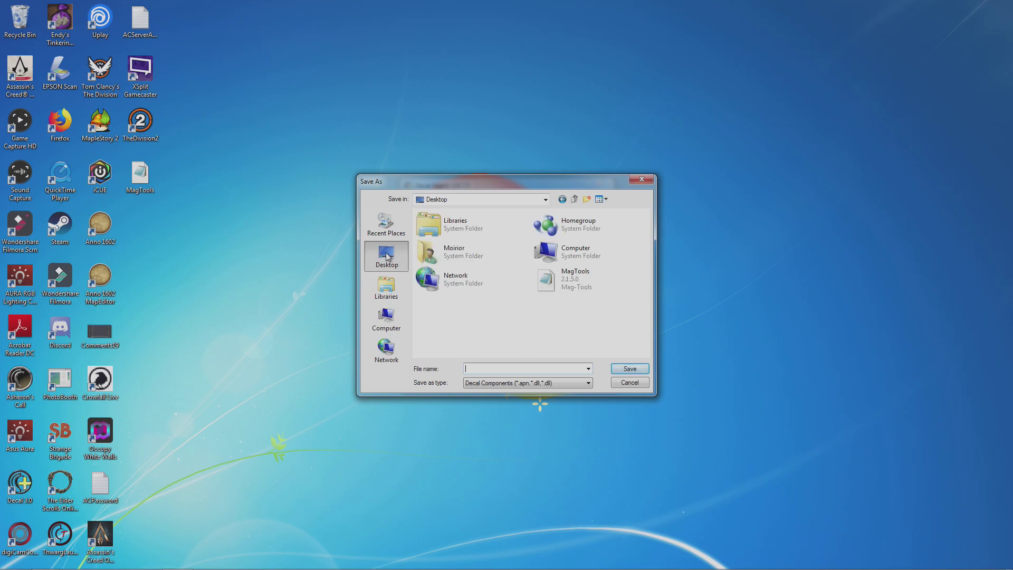
left_click(550, 281)
left_click(628, 368)
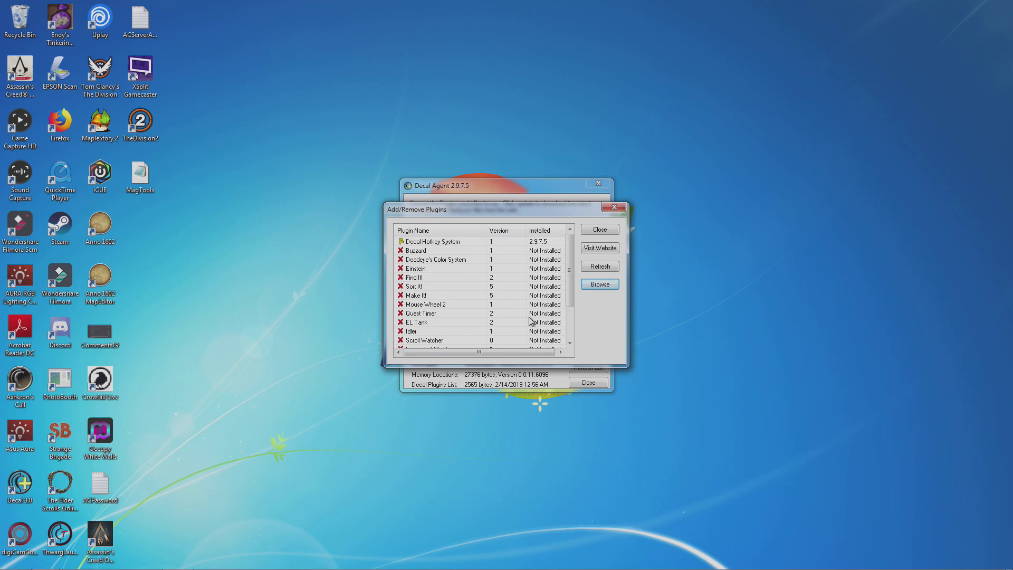
Close Add/Remove Plugins, select Mag Tools 2.1.5, and run Update on the Decal components.
left_click(594, 230)
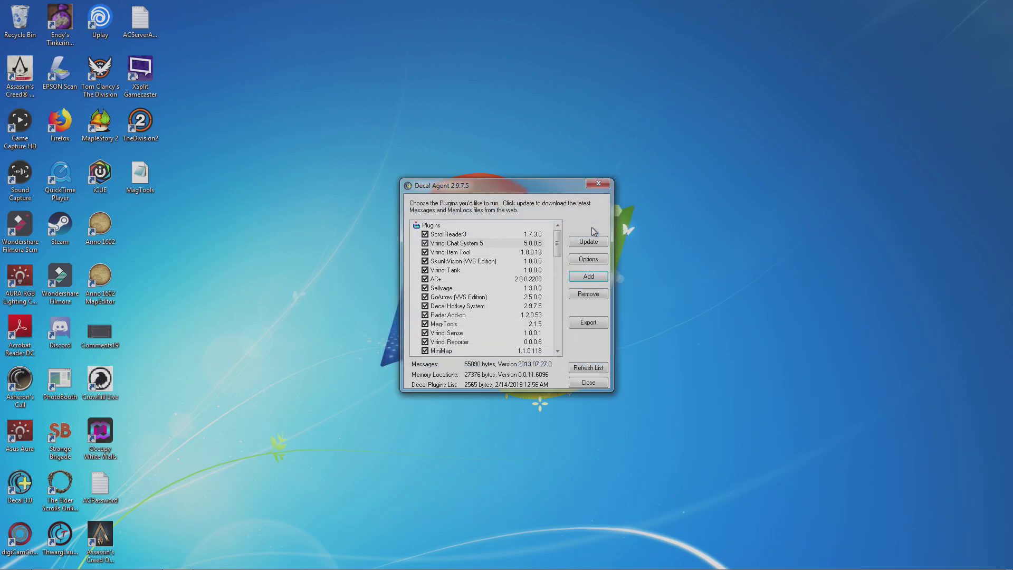
left_click(440, 326)
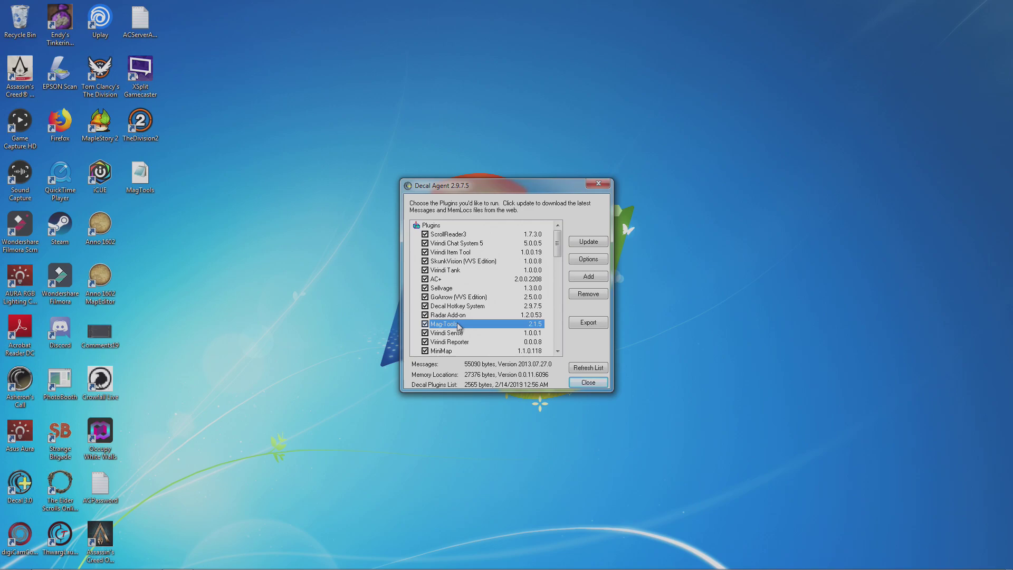
left_click(587, 243)
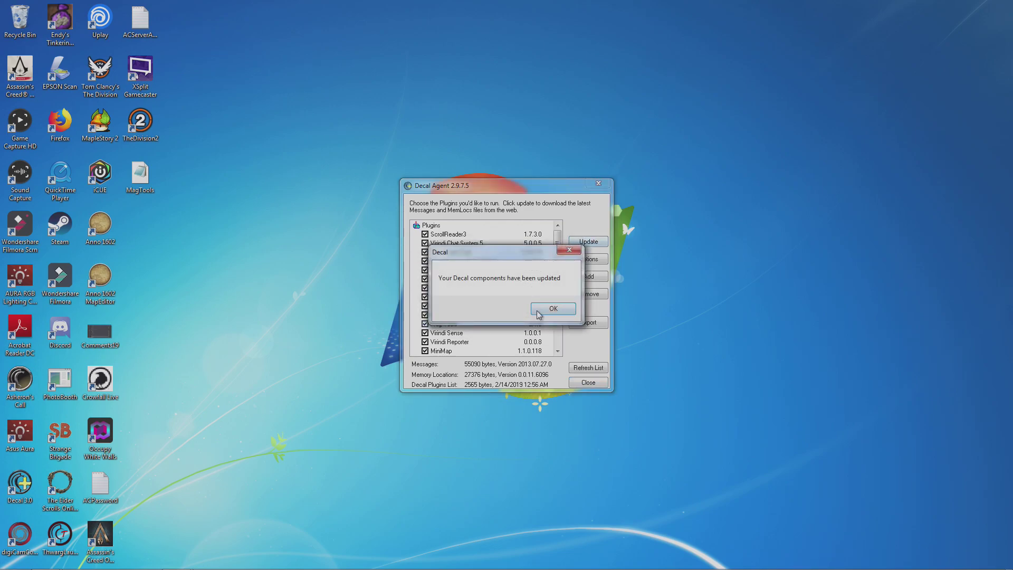
left_click(553, 306)
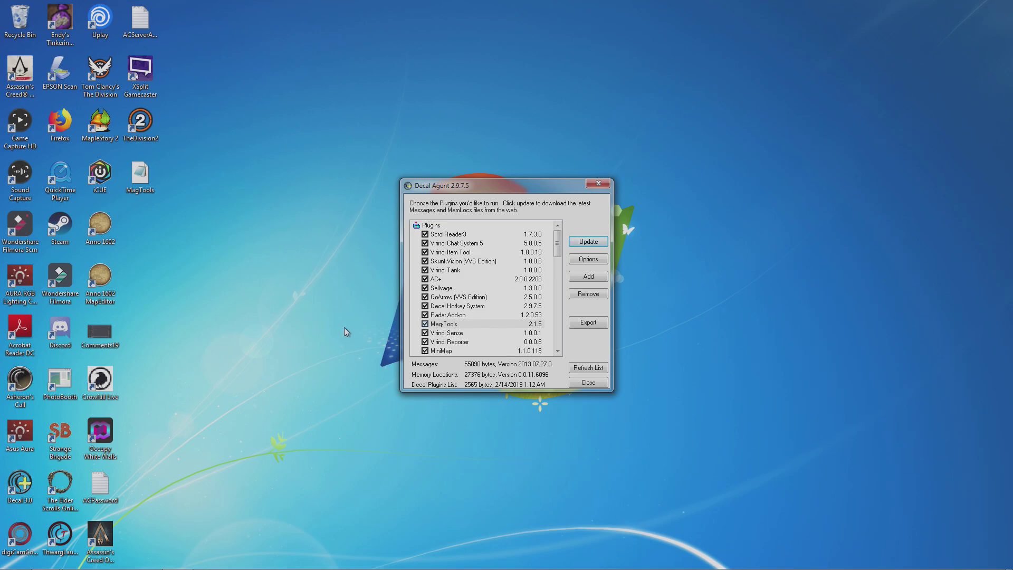
Download MagTools.dll again from the releases tab as MagTools2.dll and open its Desktop folder.
mouse_move(47, 567)
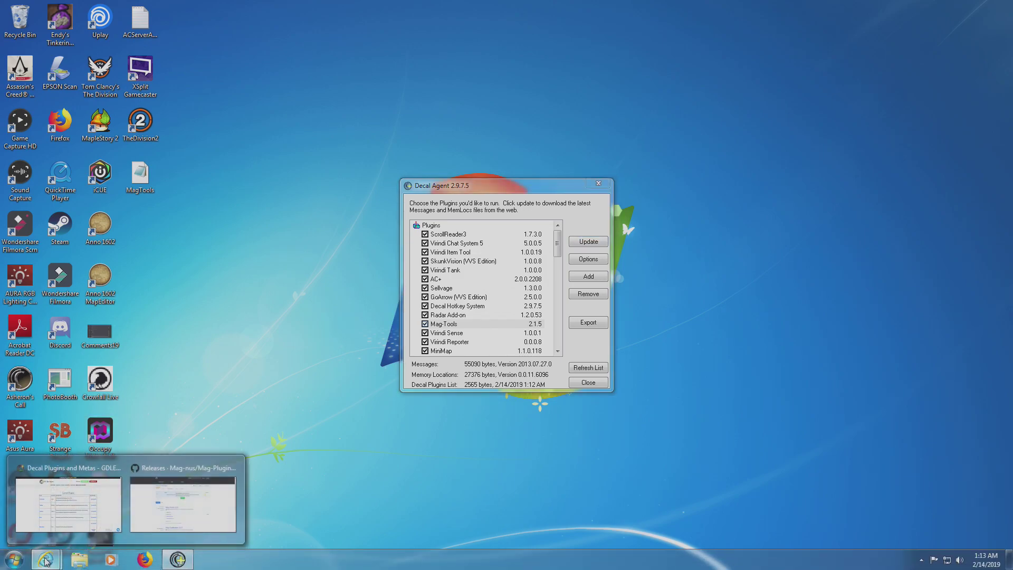
left_click(169, 512)
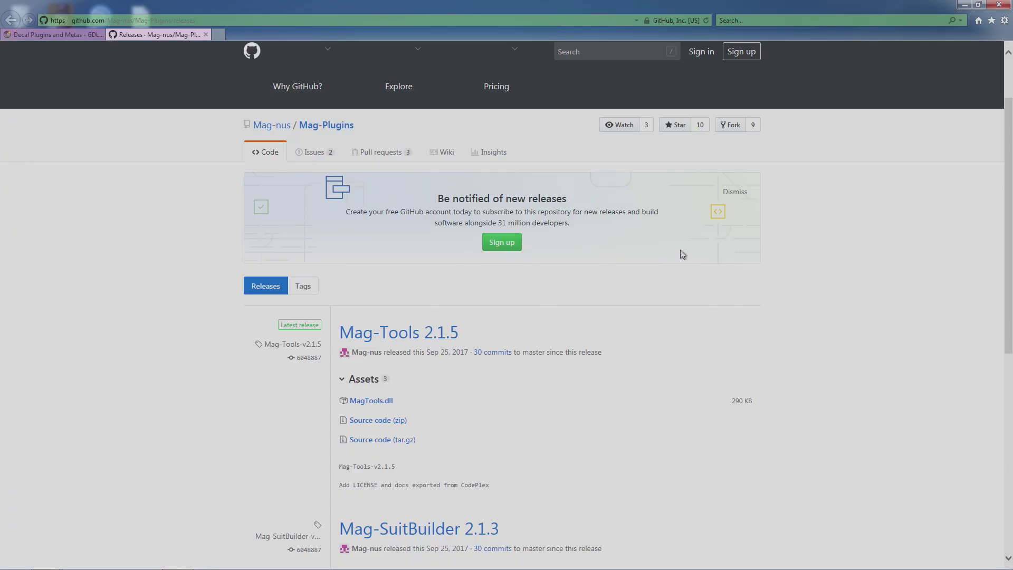
left_click(366, 402)
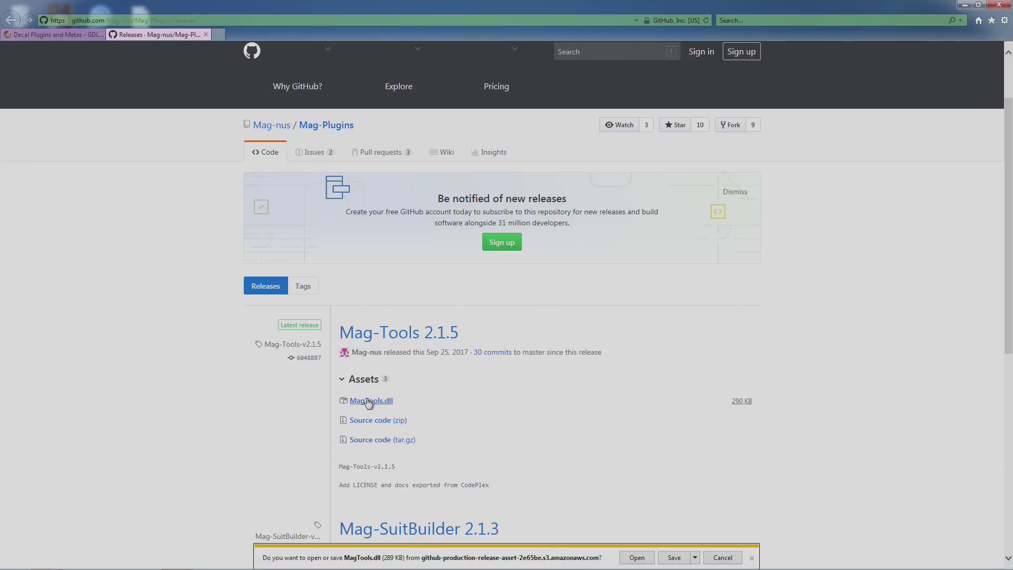
left_click(694, 557)
left_click(717, 543)
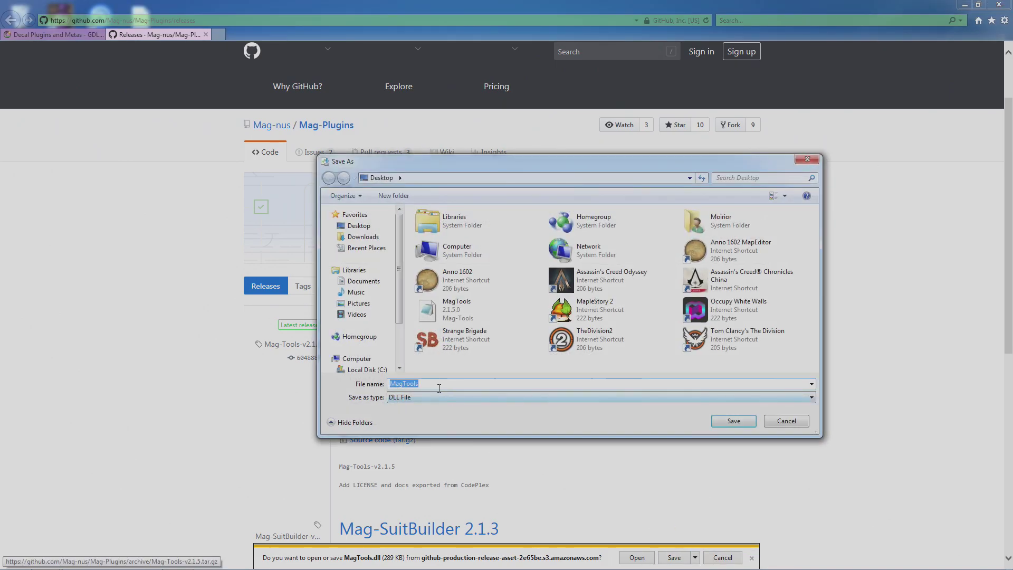
left_click(439, 384)
type("2")
left_click(732, 421)
left_click(647, 558)
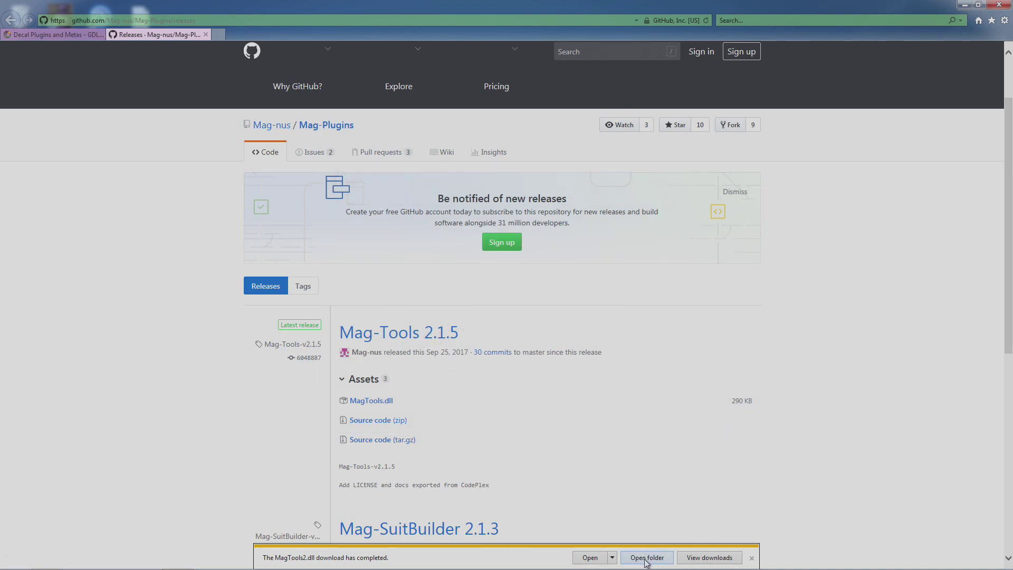
left_click(674, 317)
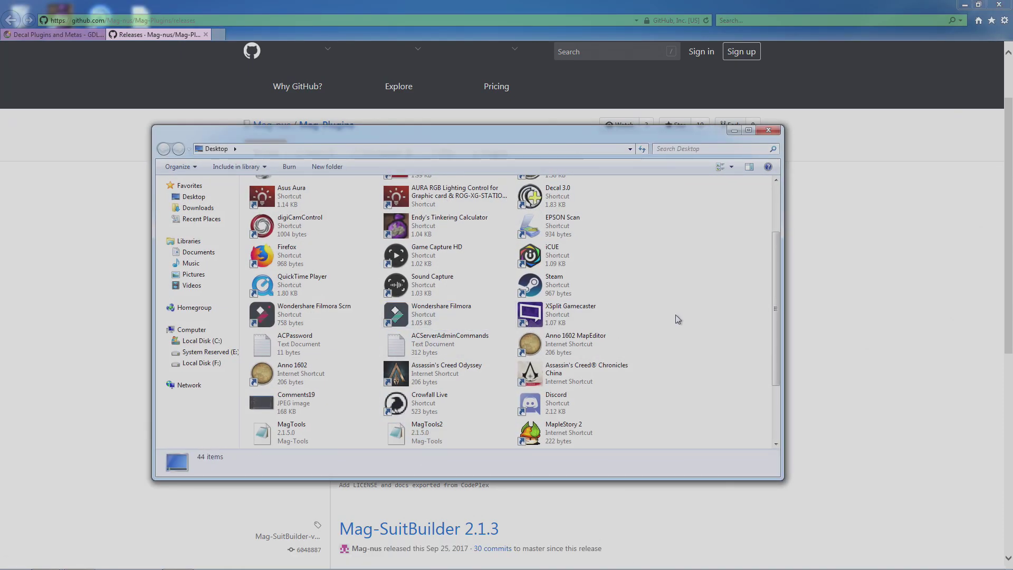
scroll(674, 317, "down", 3)
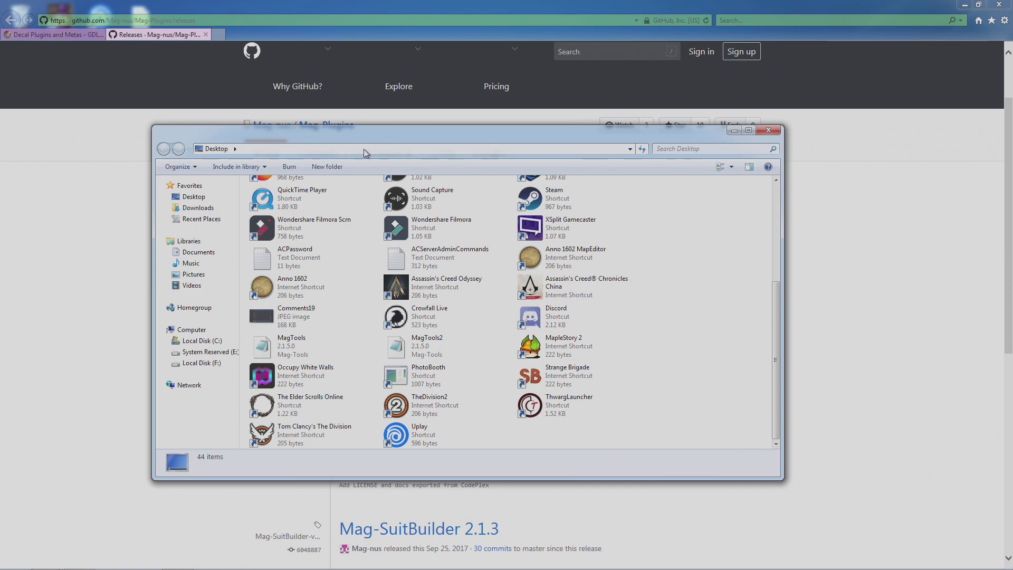
mouse_move(420, 359)
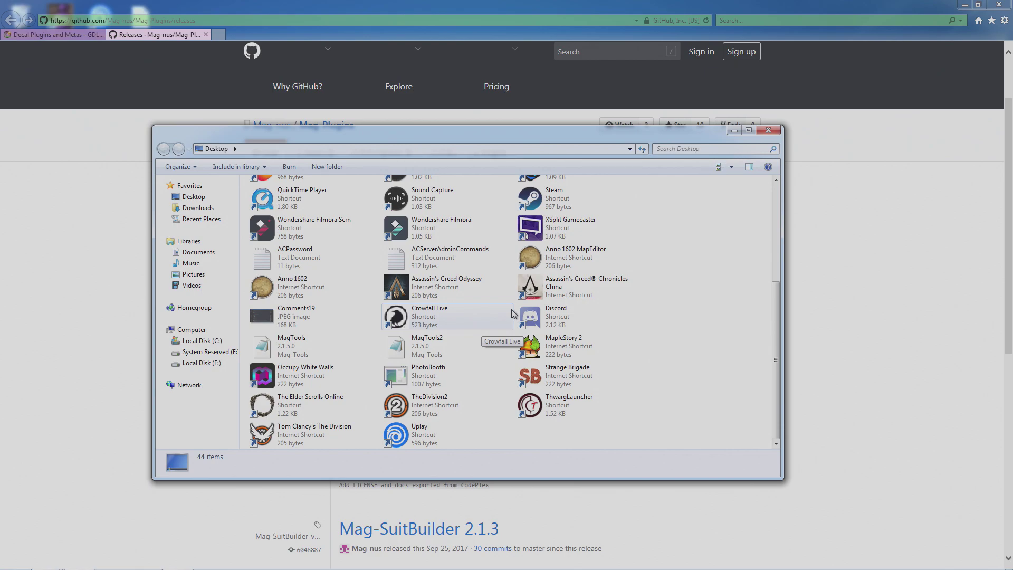
mouse_move(464, 357)
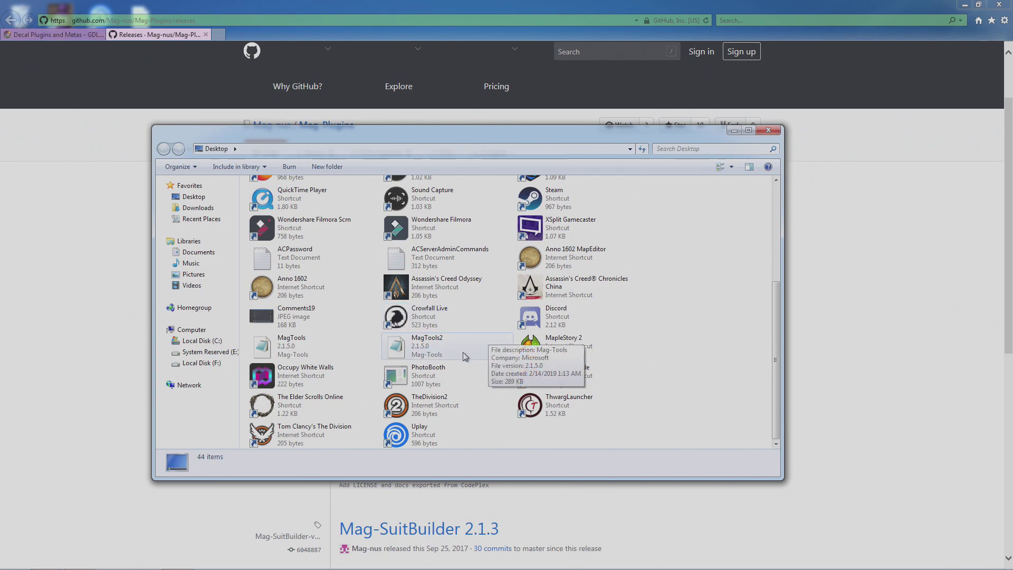